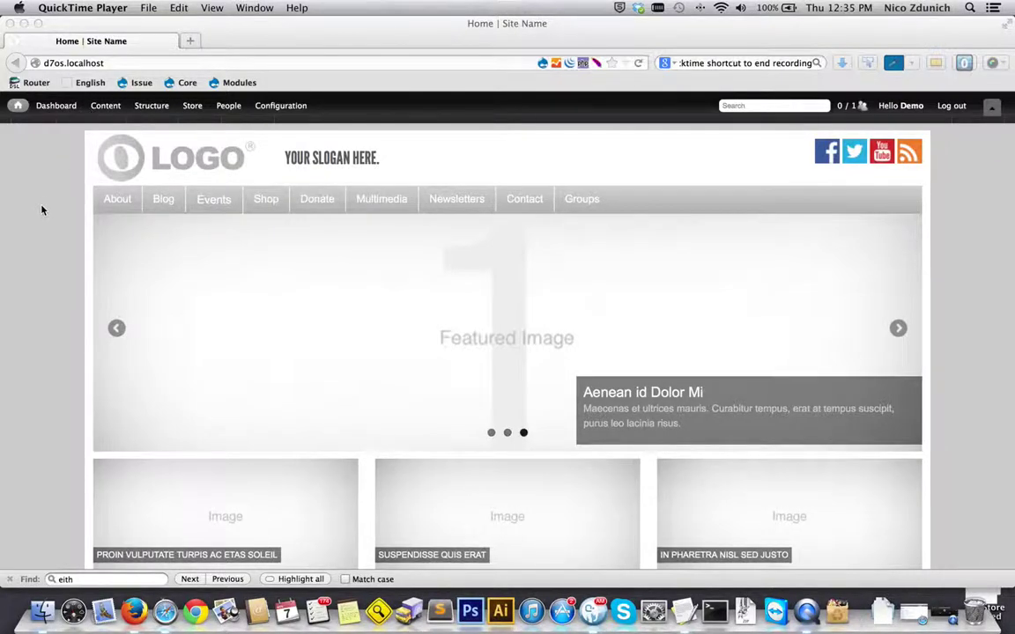
Open the Comments administration list from the Content menu in the admin toolbar.
left_click(104, 107)
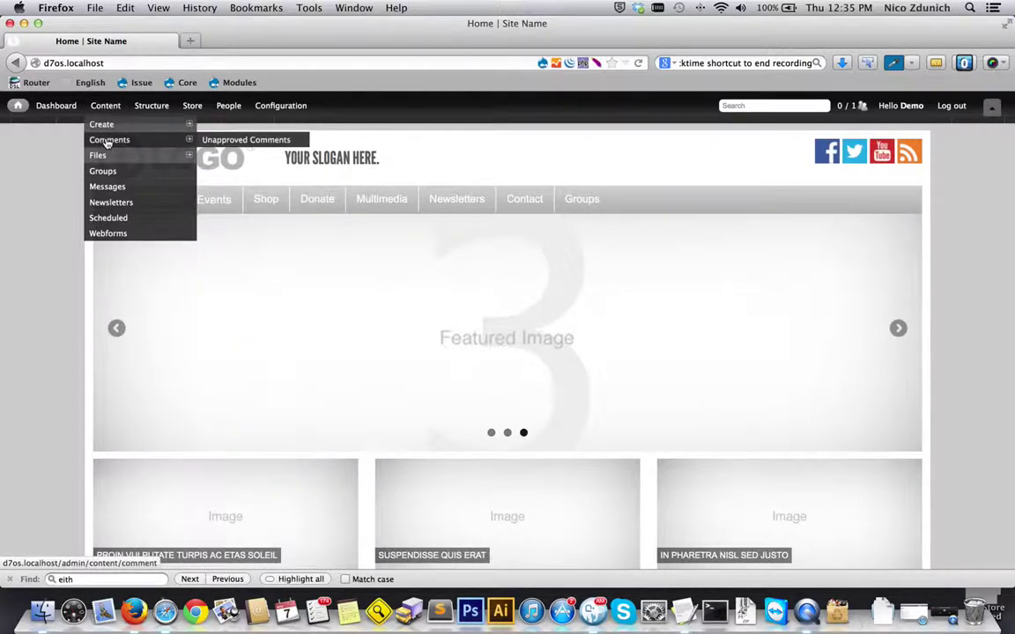
left_click(107, 141)
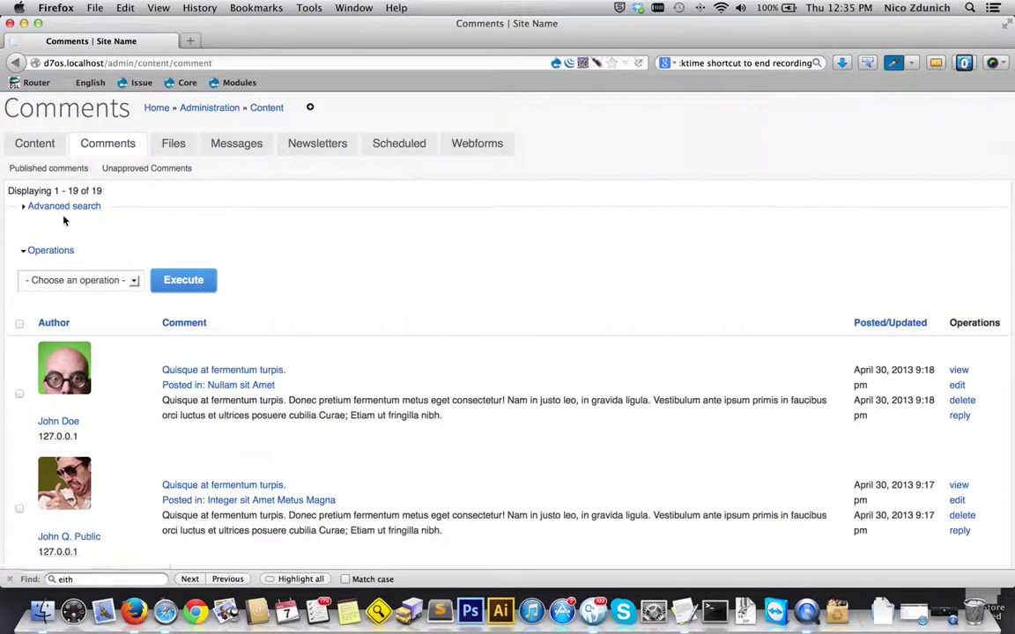
scroll(63, 221, "down", 5)
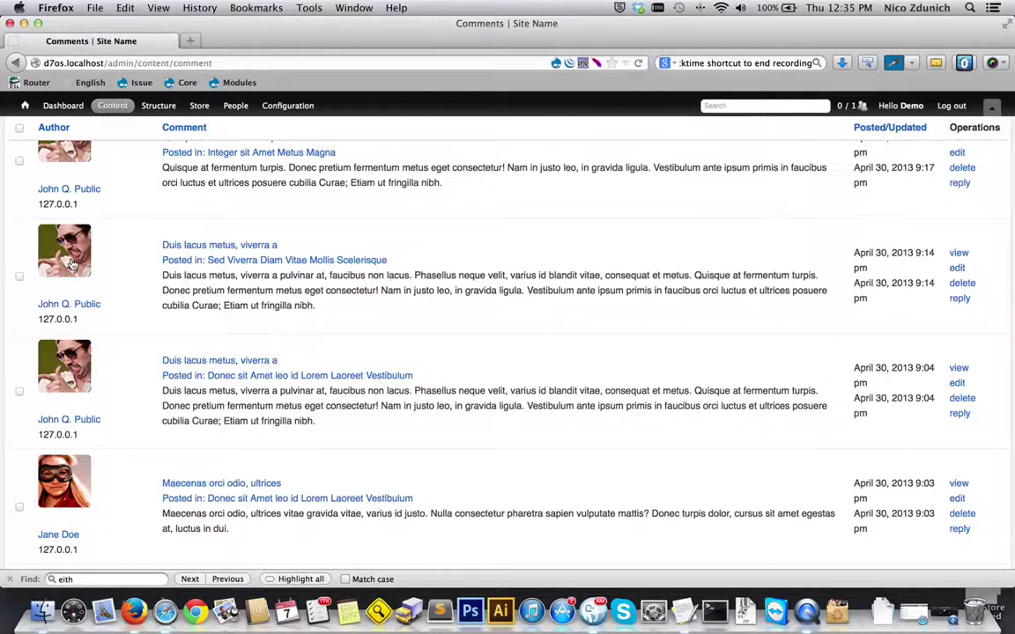
left_click_drag(81, 320, 35, 318)
left_click(19, 276)
left_click(78, 319)
left_click(91, 317)
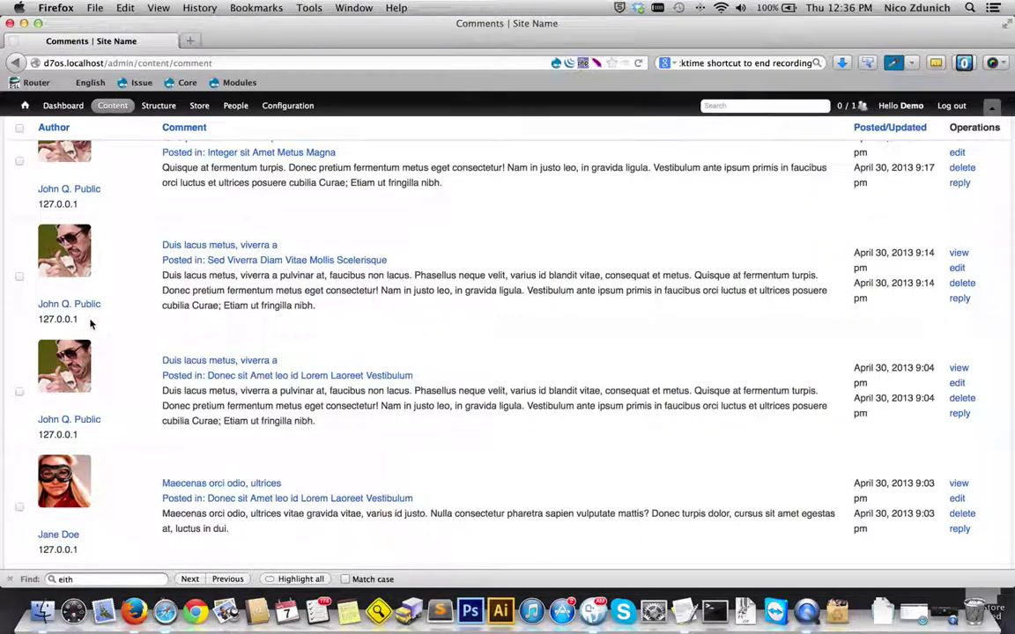
left_click_drag(91, 322, 39, 320)
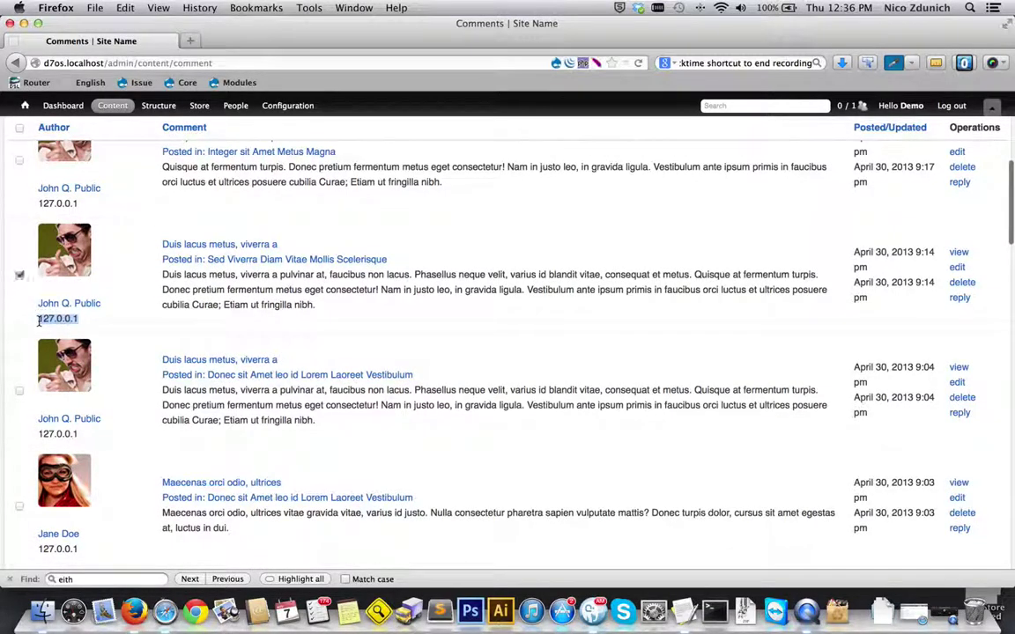
left_click(99, 329)
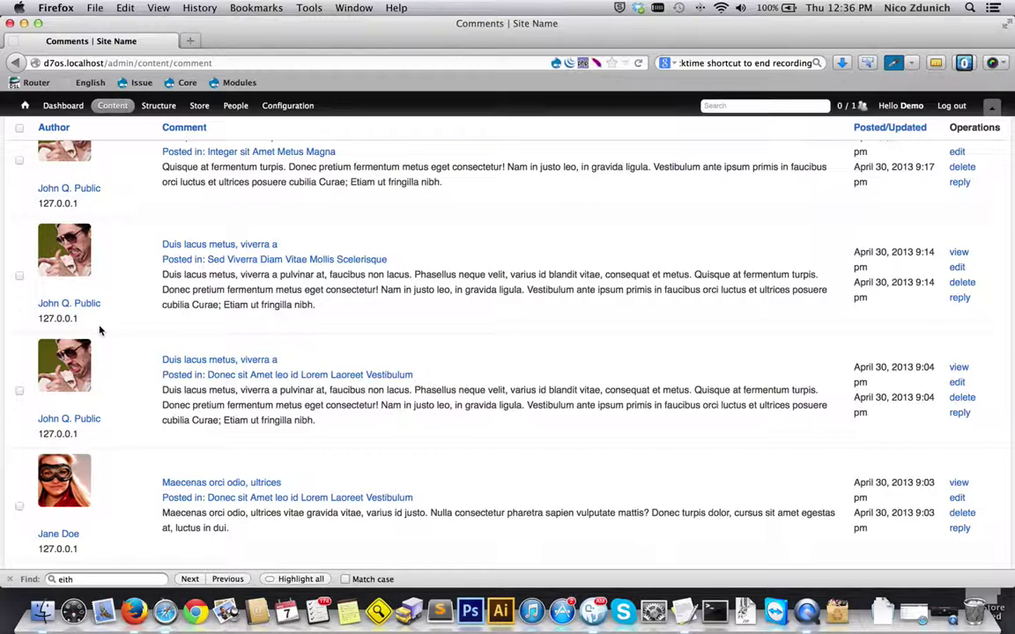
scroll(99, 331, "up", 5)
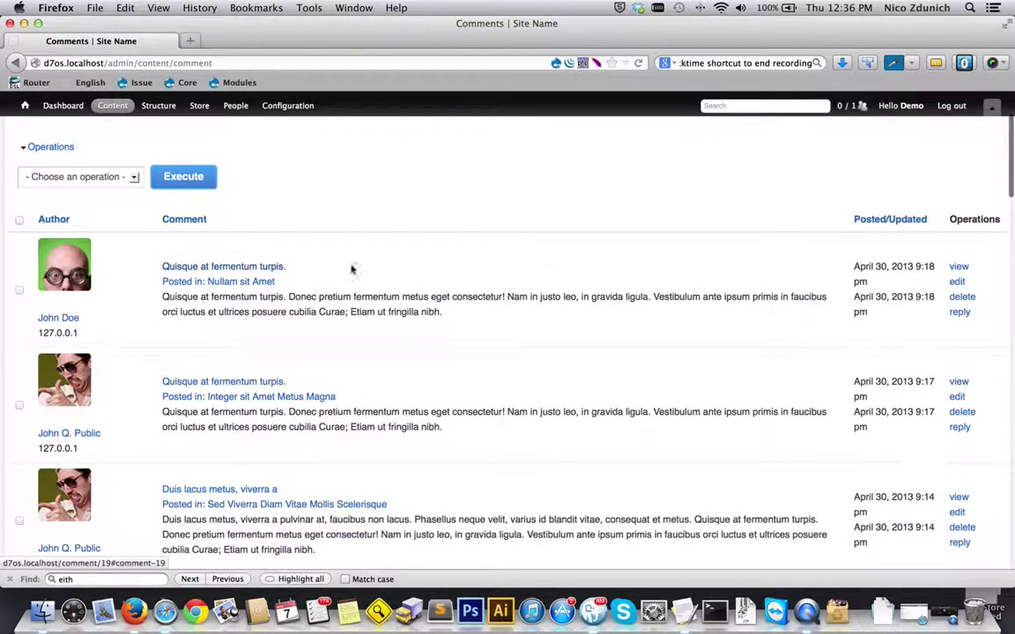
left_click_drag(298, 267, 162, 266)
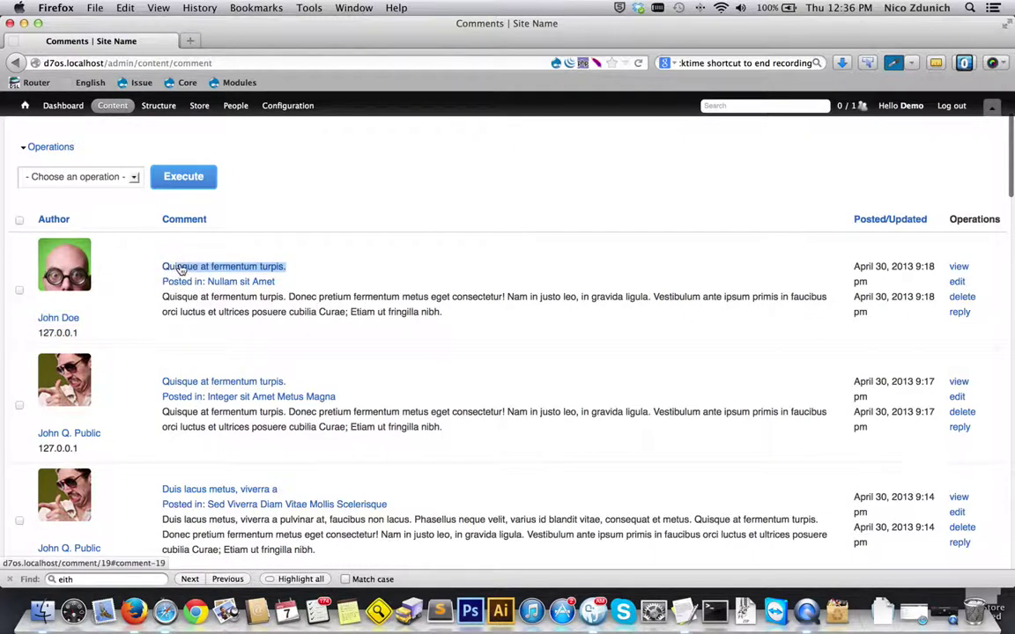
left_click(296, 282)
left_click(255, 282)
left_click_drag(163, 297, 417, 316)
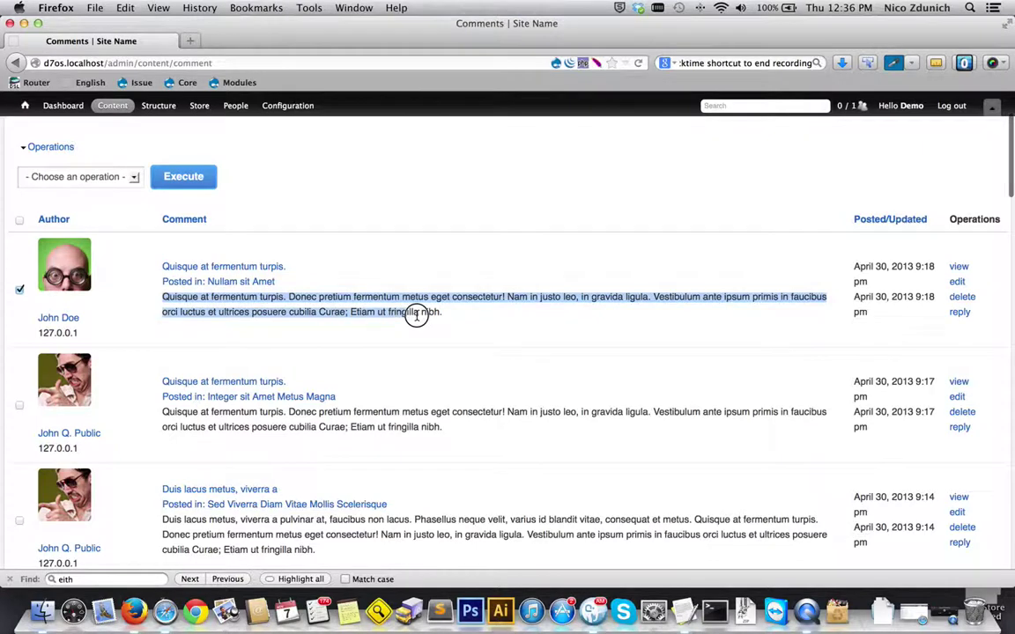
left_click(840, 268)
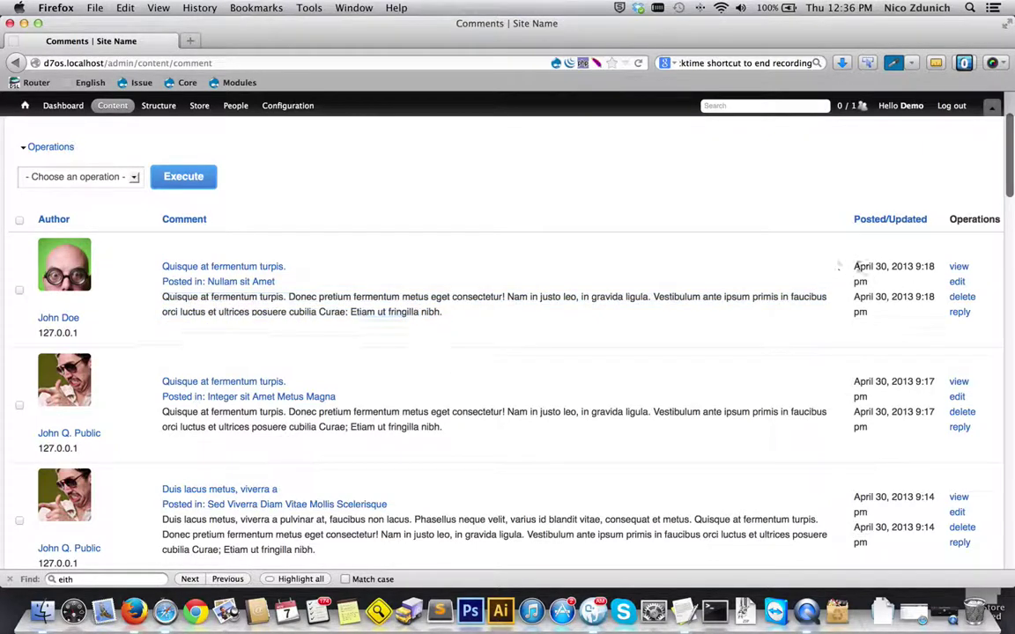
left_click_drag(855, 266, 900, 312)
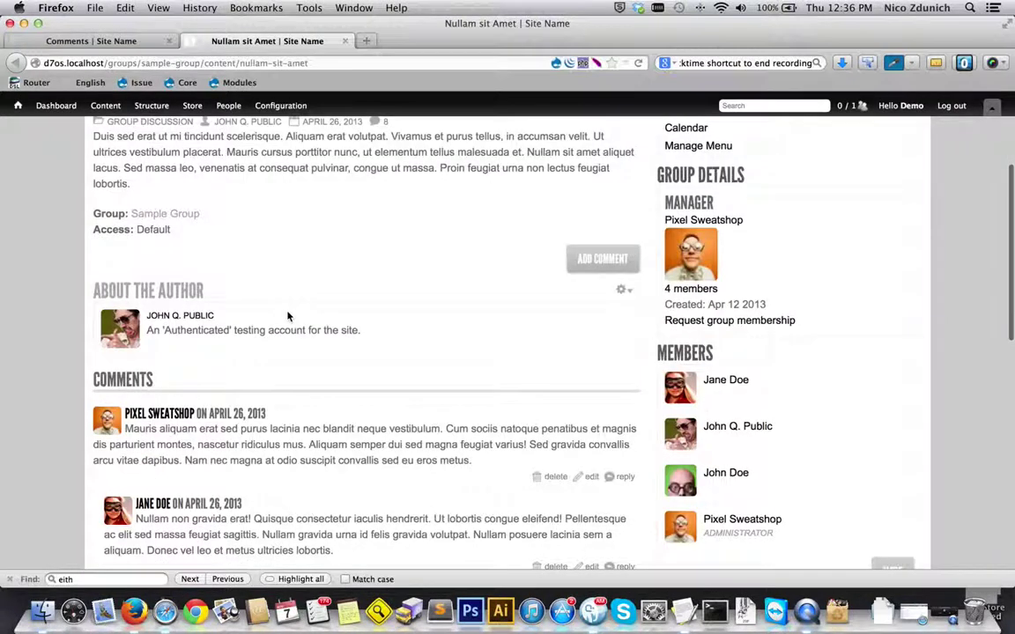
Scroll through the replies on the Nullam sit Amet post, then return to the comments list.
scroll(288, 317, "down", 5)
scroll(287, 314, "down", 4)
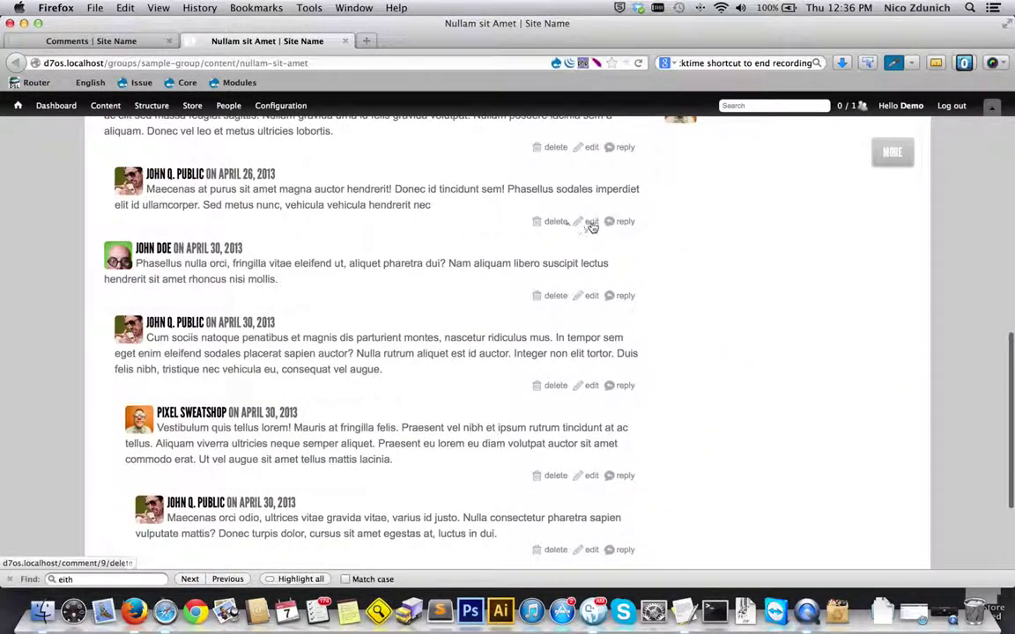
left_click(88, 41)
Expand Advanced search on the comments list and click into the Email and IP Address filters.
scroll(46, 321, "up", 2)
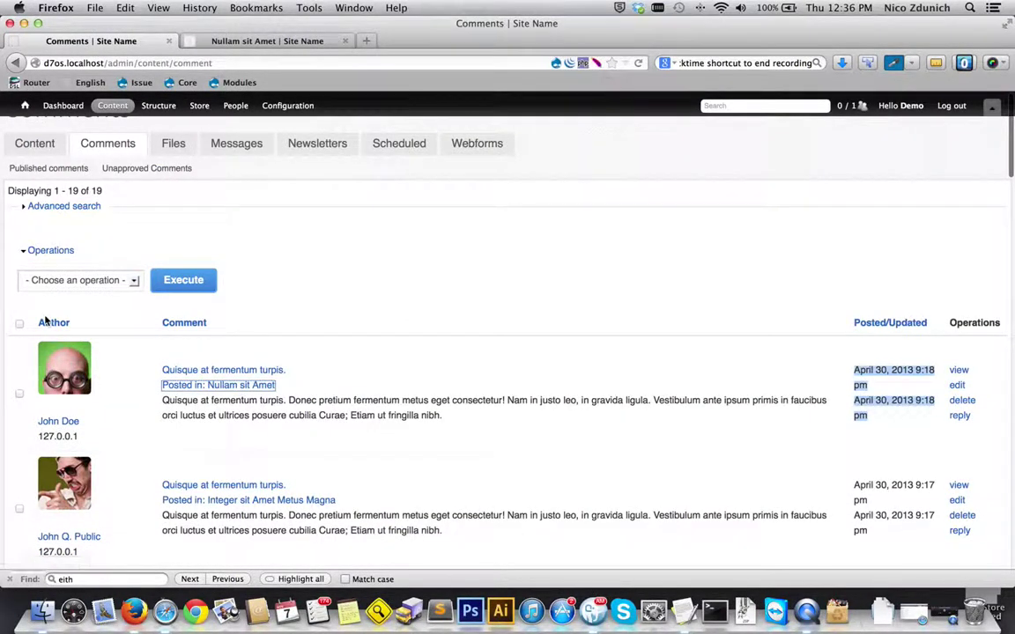
left_click(55, 208)
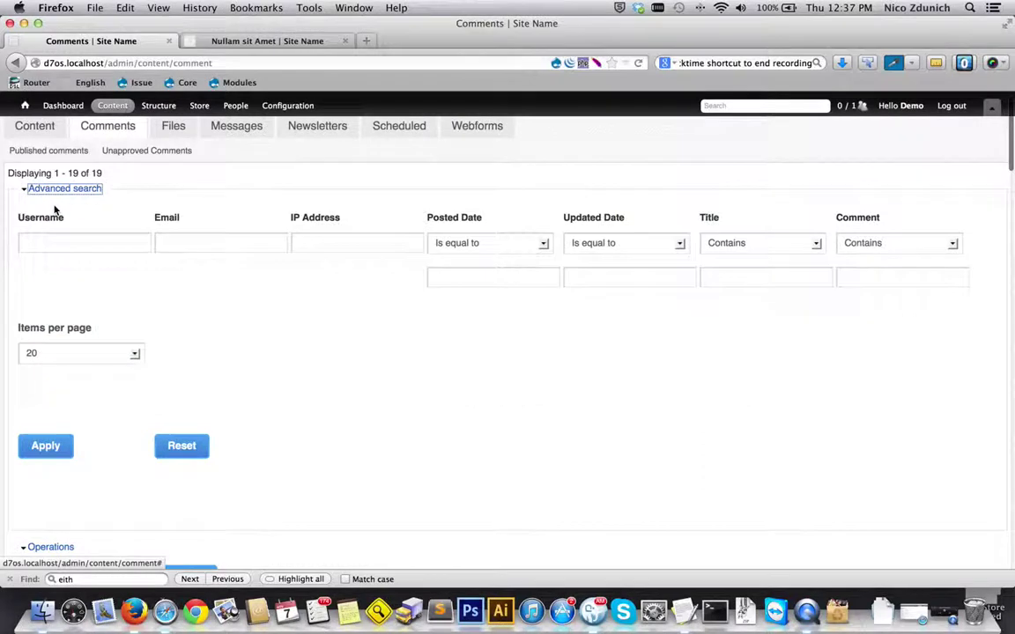
left_click(82, 239)
left_click(241, 247)
left_click(372, 245)
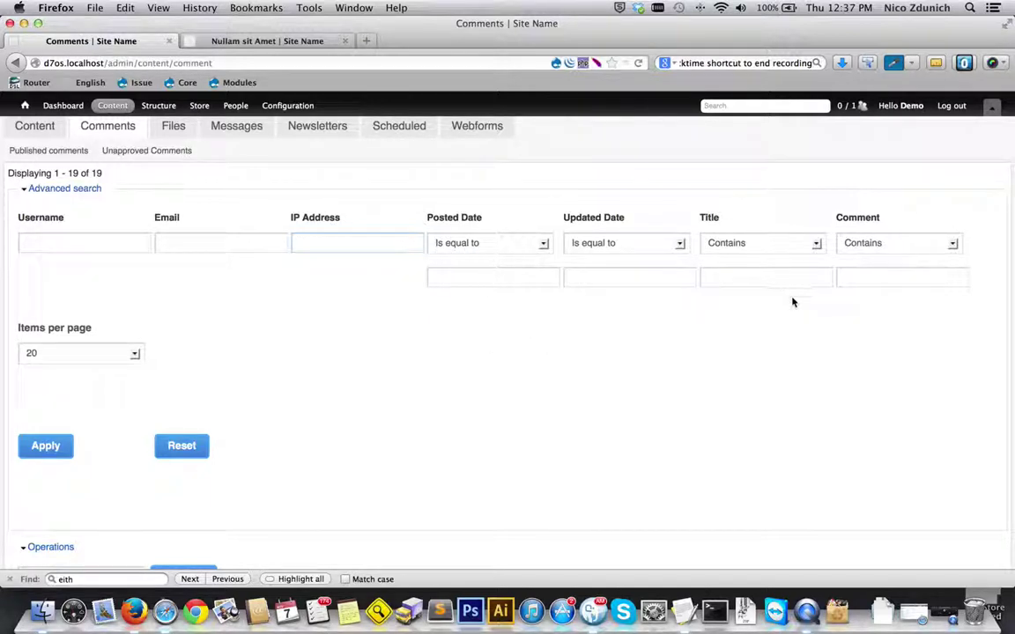
scroll(567, 390, "down", 5)
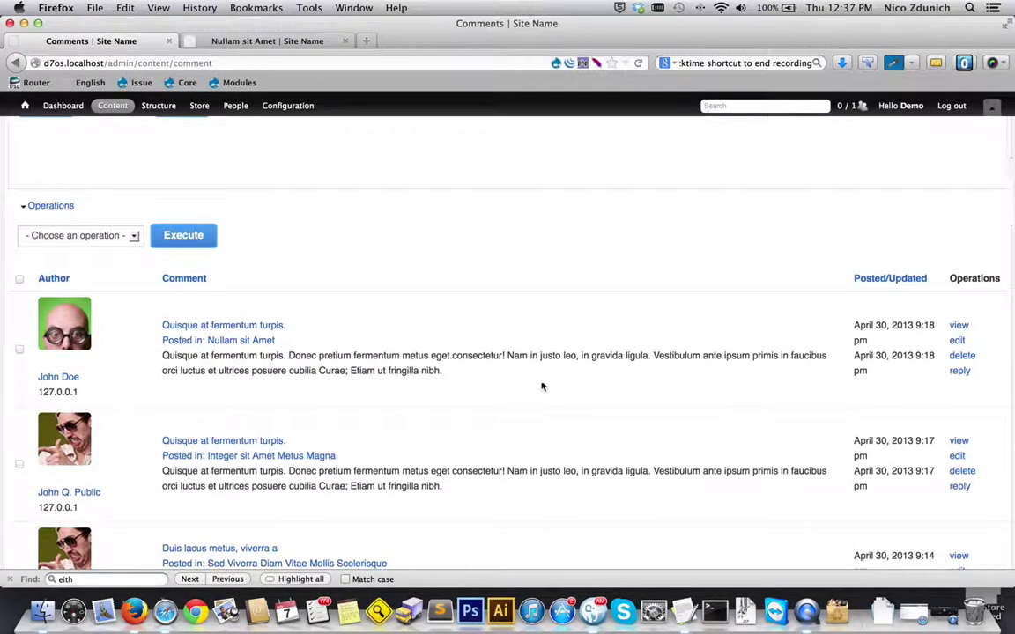
left_click(110, 236)
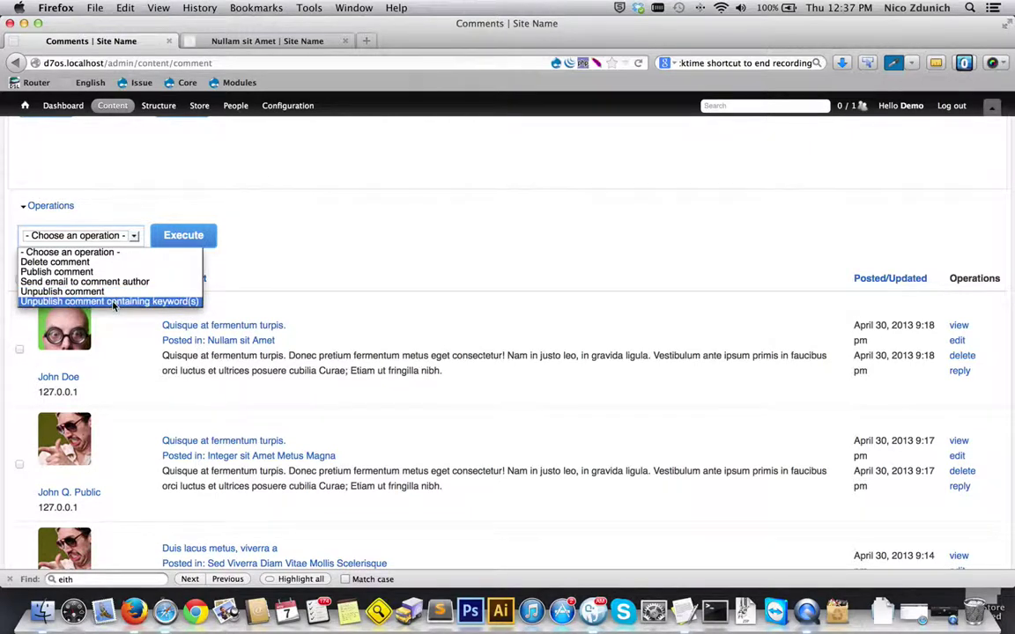
left_click(159, 405)
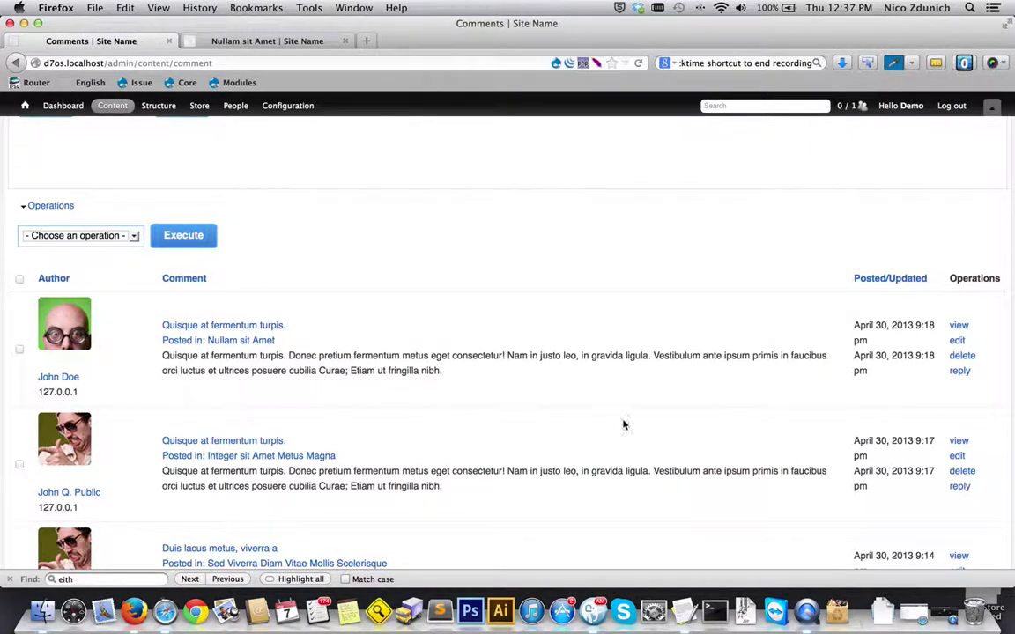
scroll(688, 418, "up", 5)
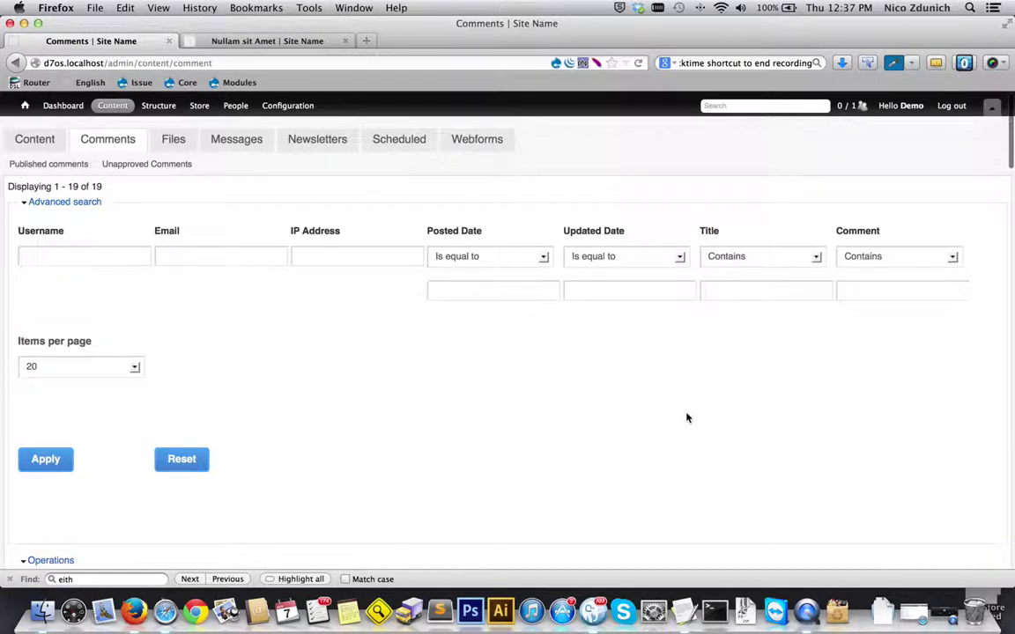
scroll(688, 418, "down", 5)
scroll(689, 418, "up", 5)
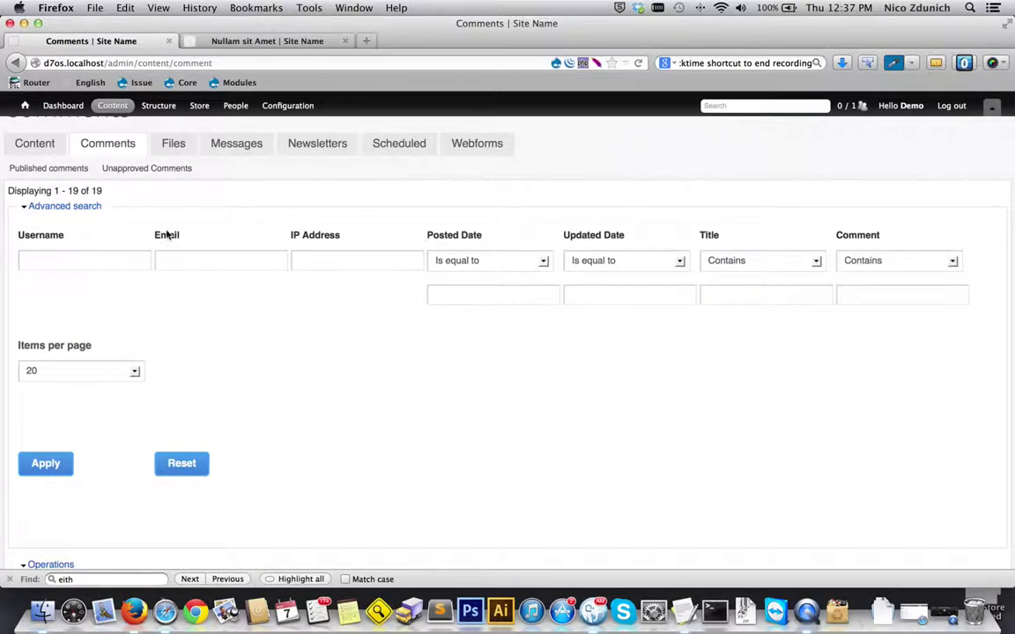
View the empty Unapproved Comments queue, briefly toggling Advanced search and the operations dropdown.
left_click(148, 171)
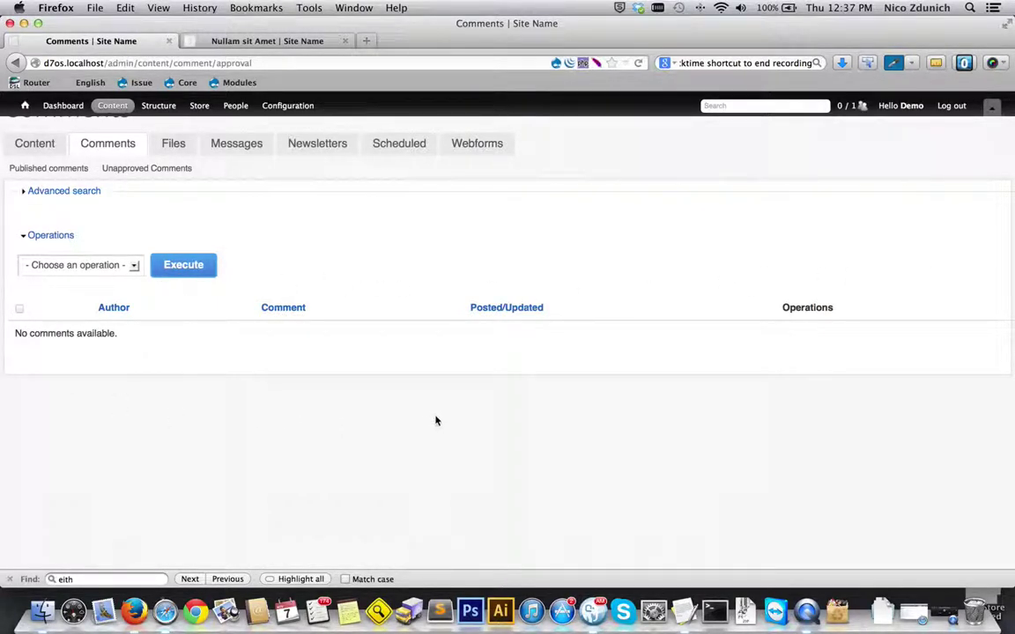
left_click(59, 194)
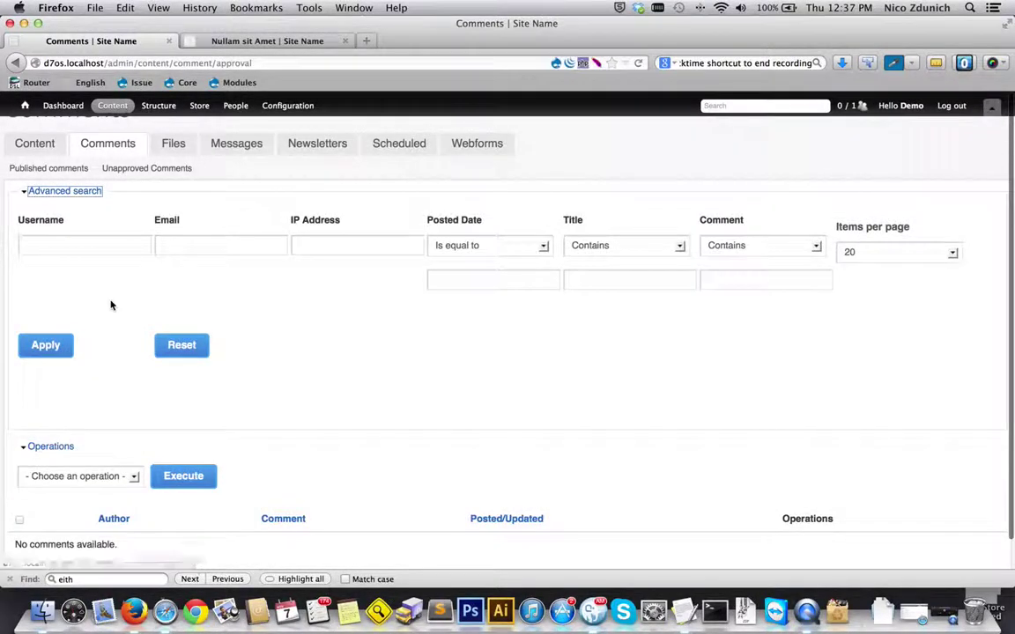
left_click(68, 194)
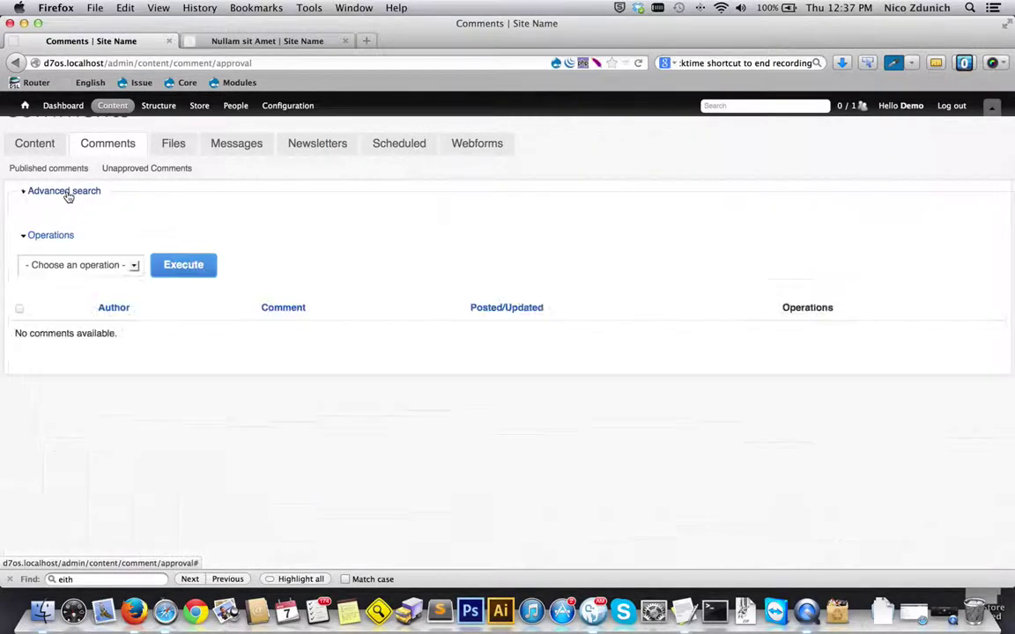
left_click(52, 267)
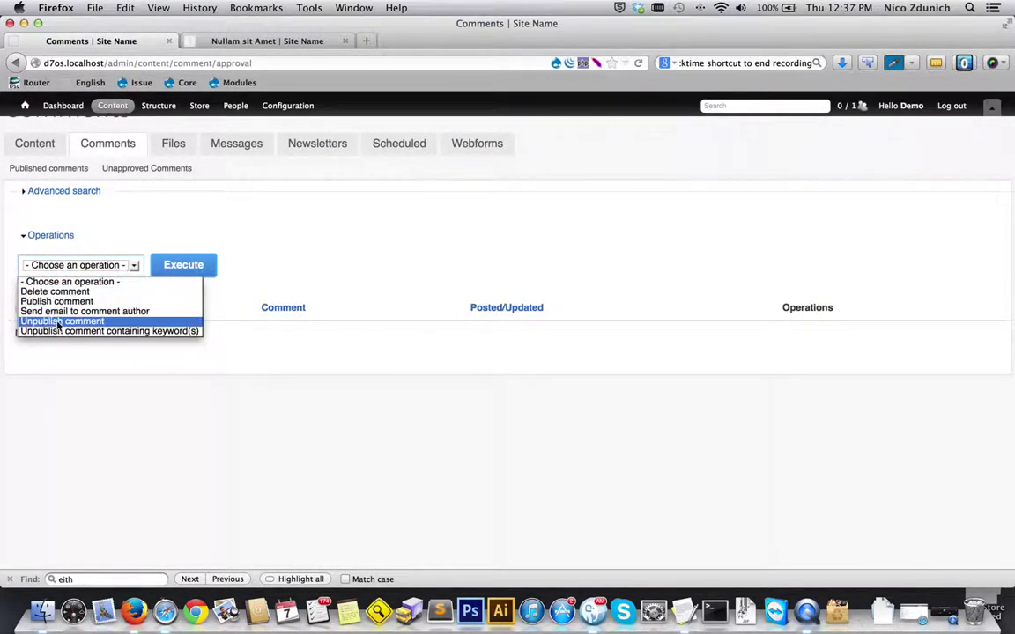
left_click(58, 172)
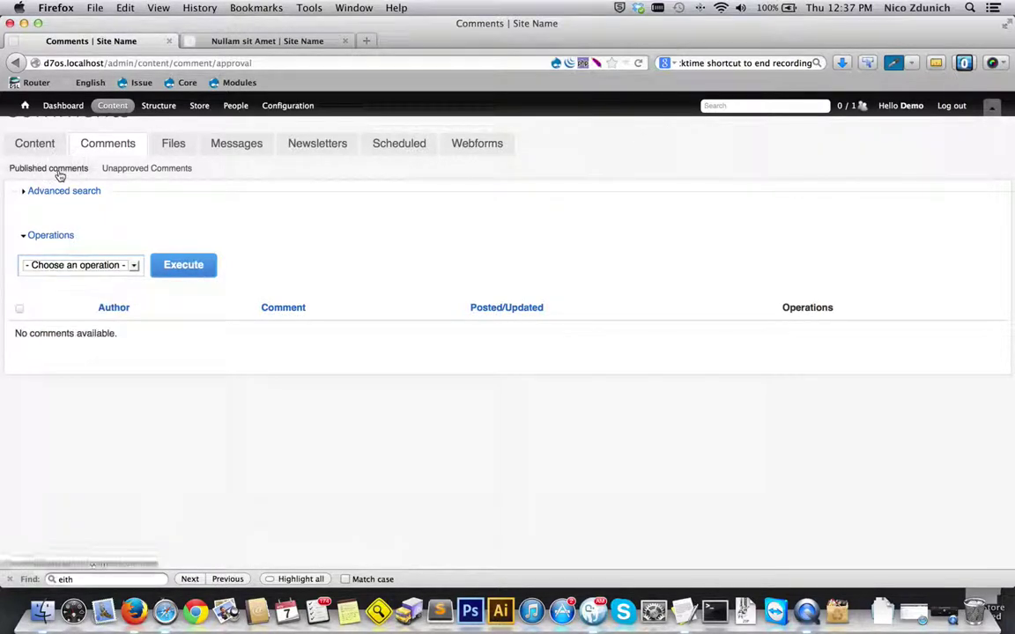
Return to the Published comments subtab and scroll through all 19 comments.
left_click(60, 173)
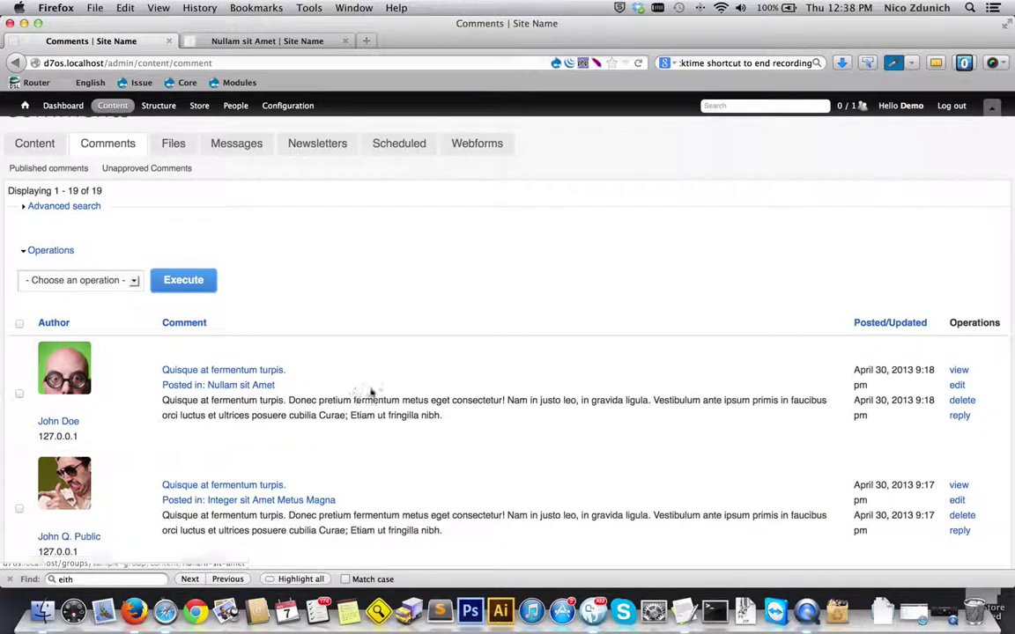
scroll(370, 392, "down", 6)
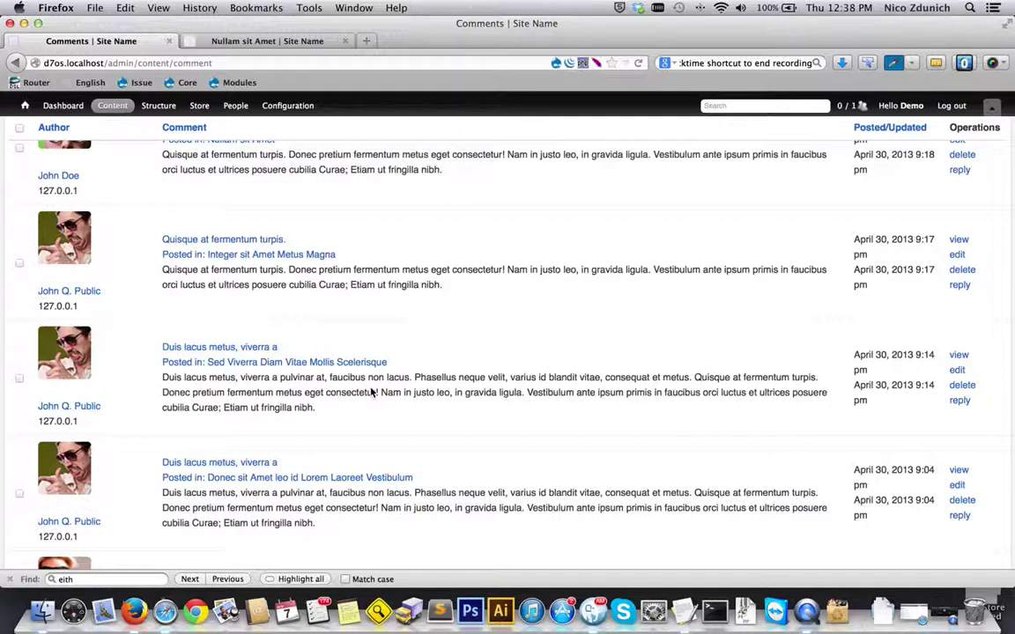
scroll(373, 393, "up", 5)
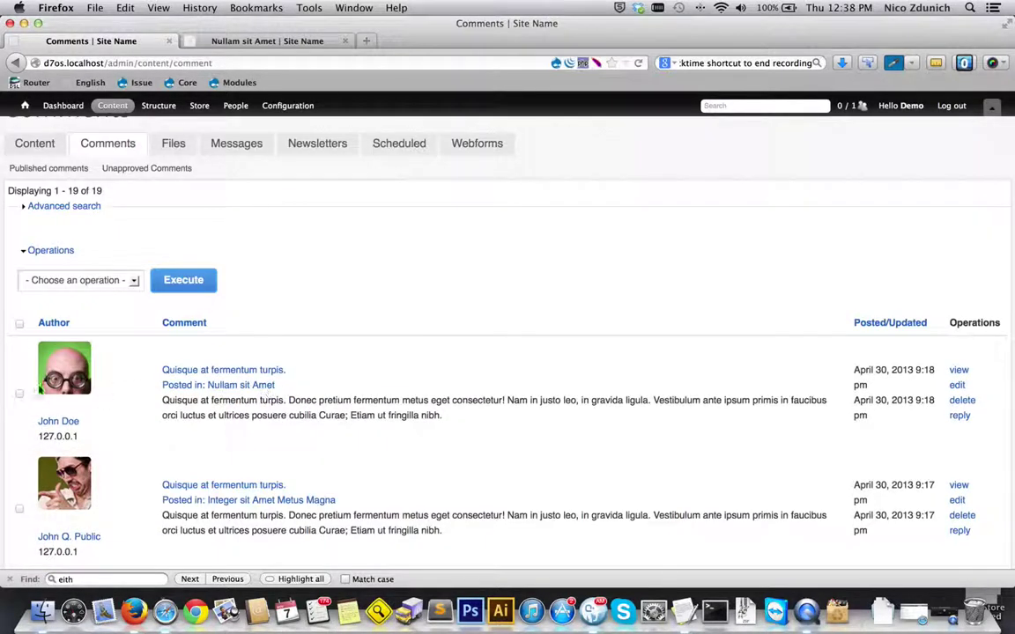